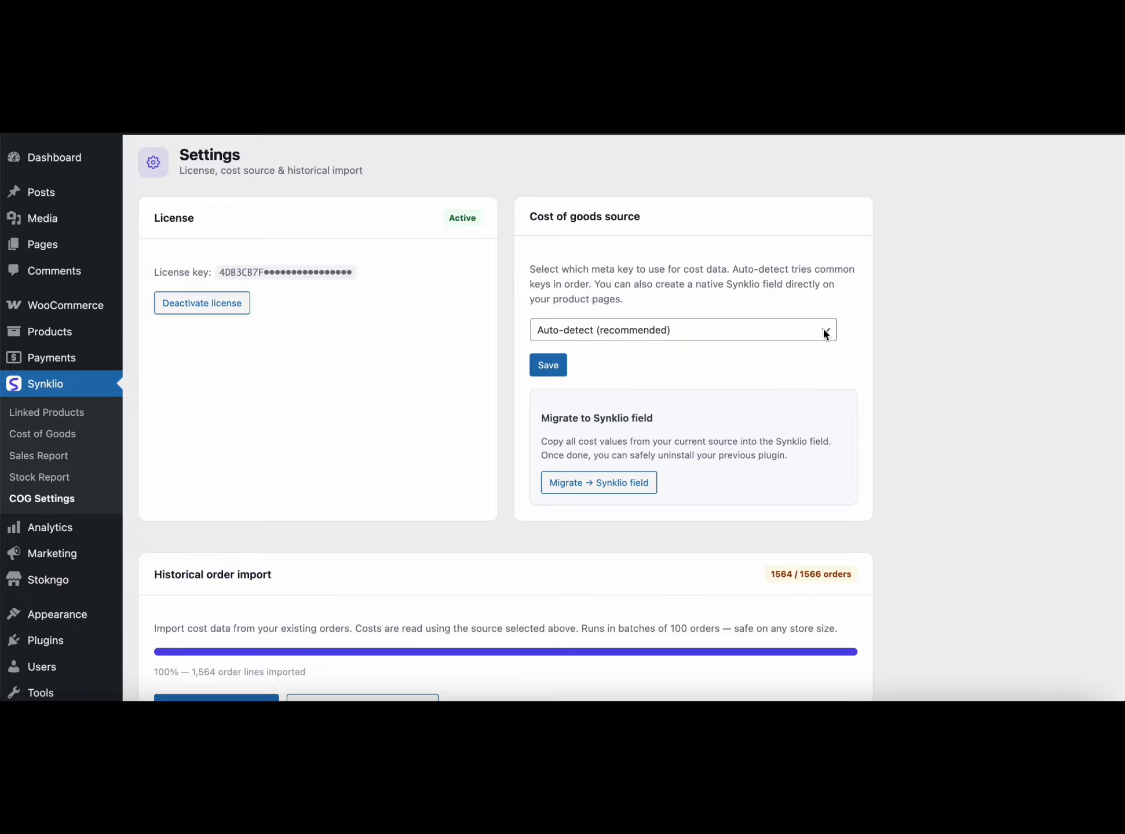
# Step: Examine the available cost of goods sources and the historical order import and sales report data settings
pyautogui.click(825, 334)
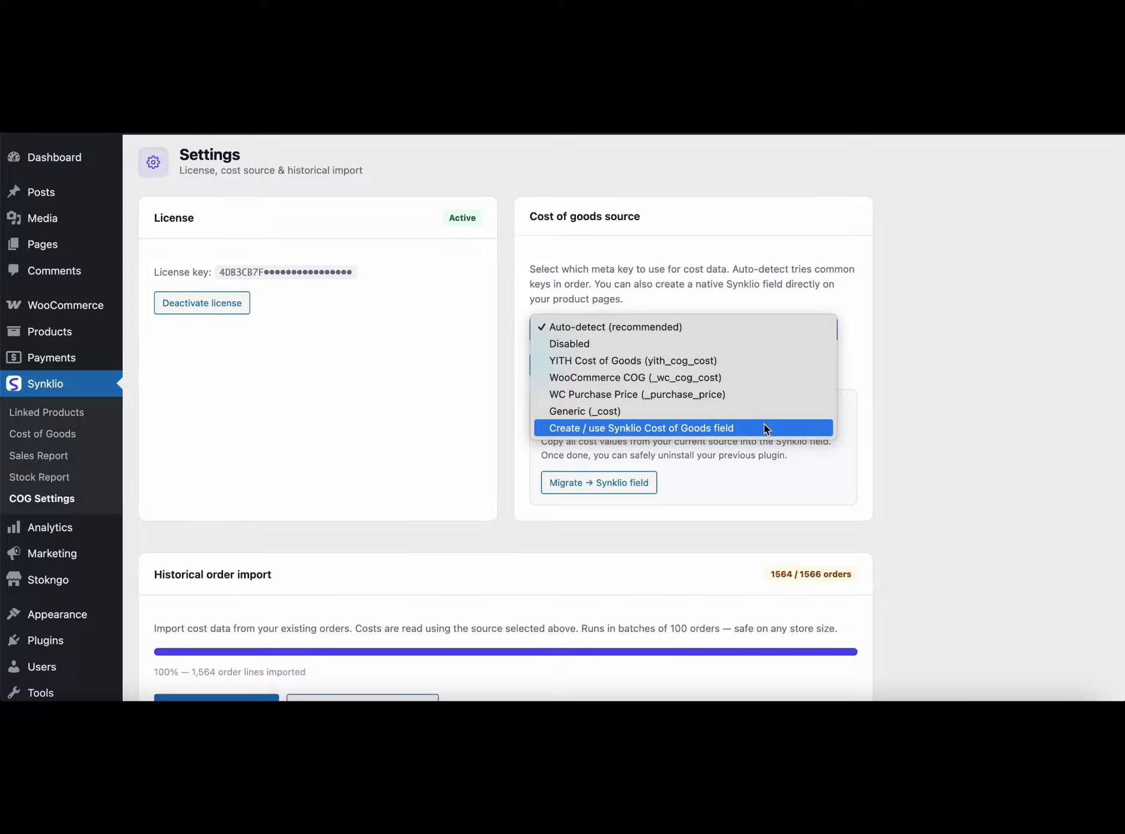
pyautogui.click(932, 368)
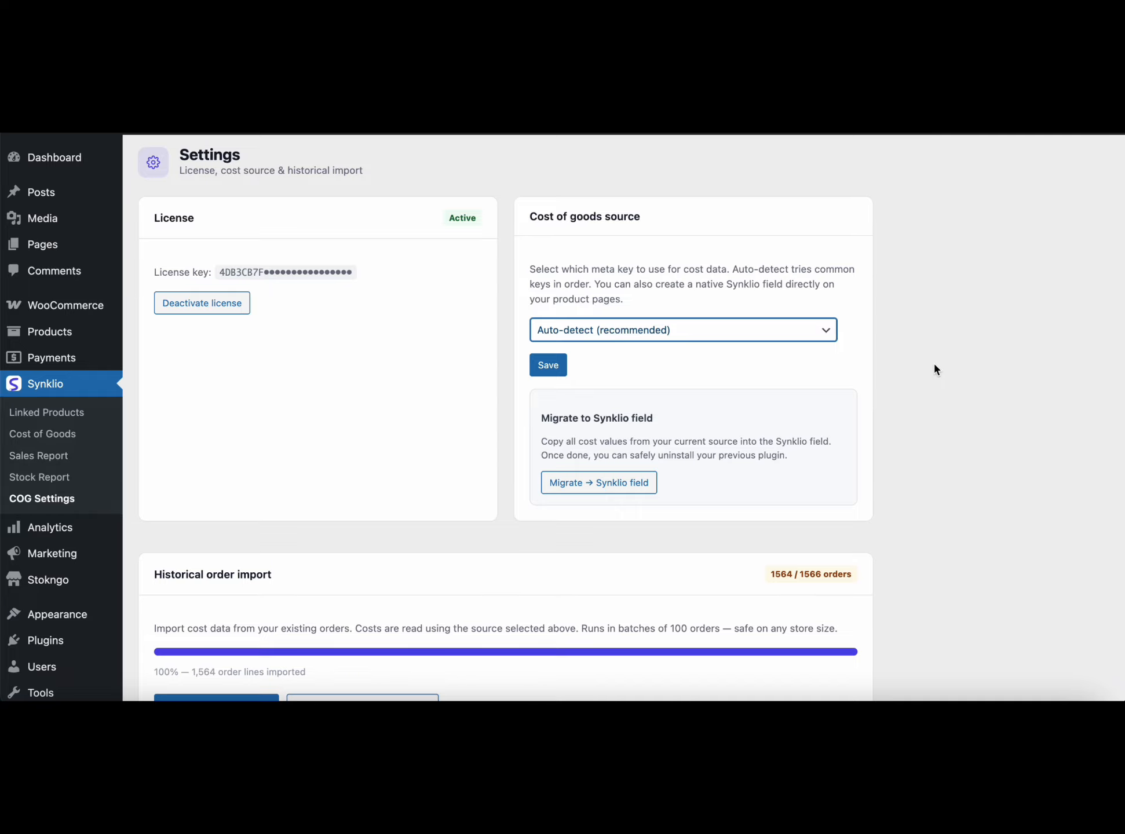
pyautogui.scroll(-5, 933, 368)
pyautogui.scroll(-2, 933, 369)
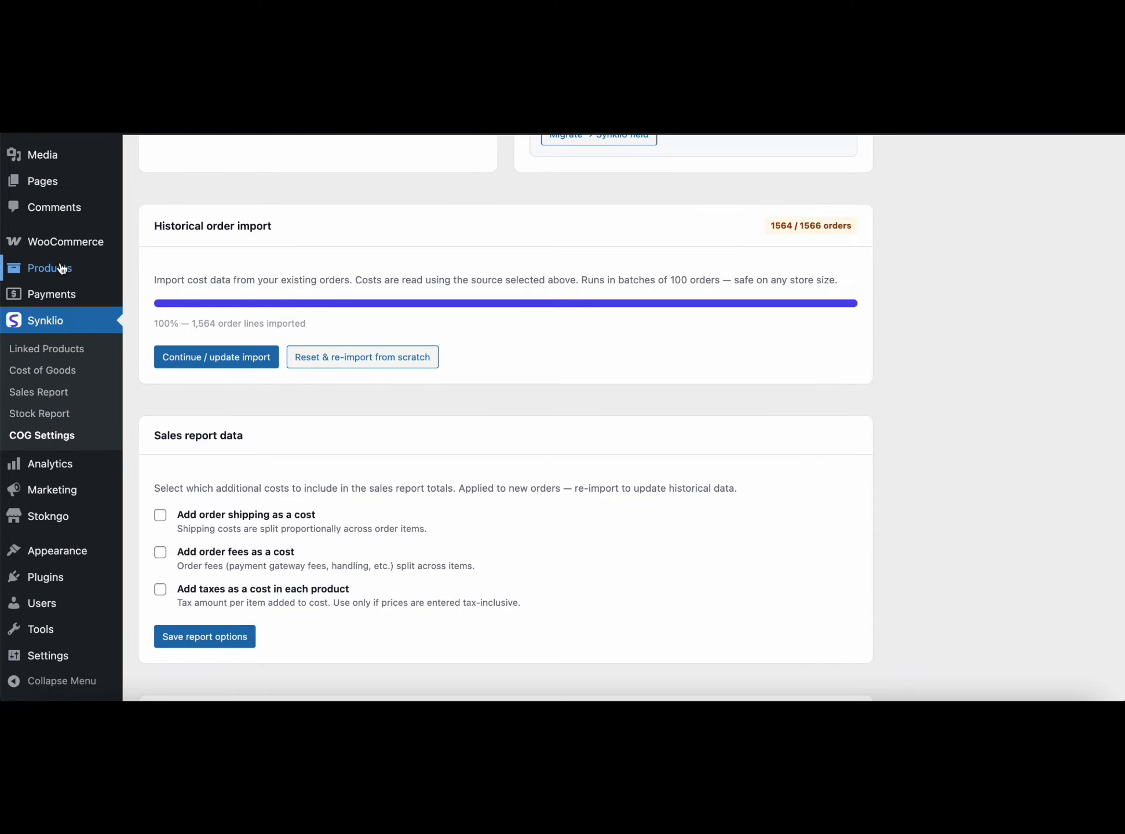
# Step: Open the list of all products and enable its Cost column, applying the display options
pyautogui.moveTo(61, 268)
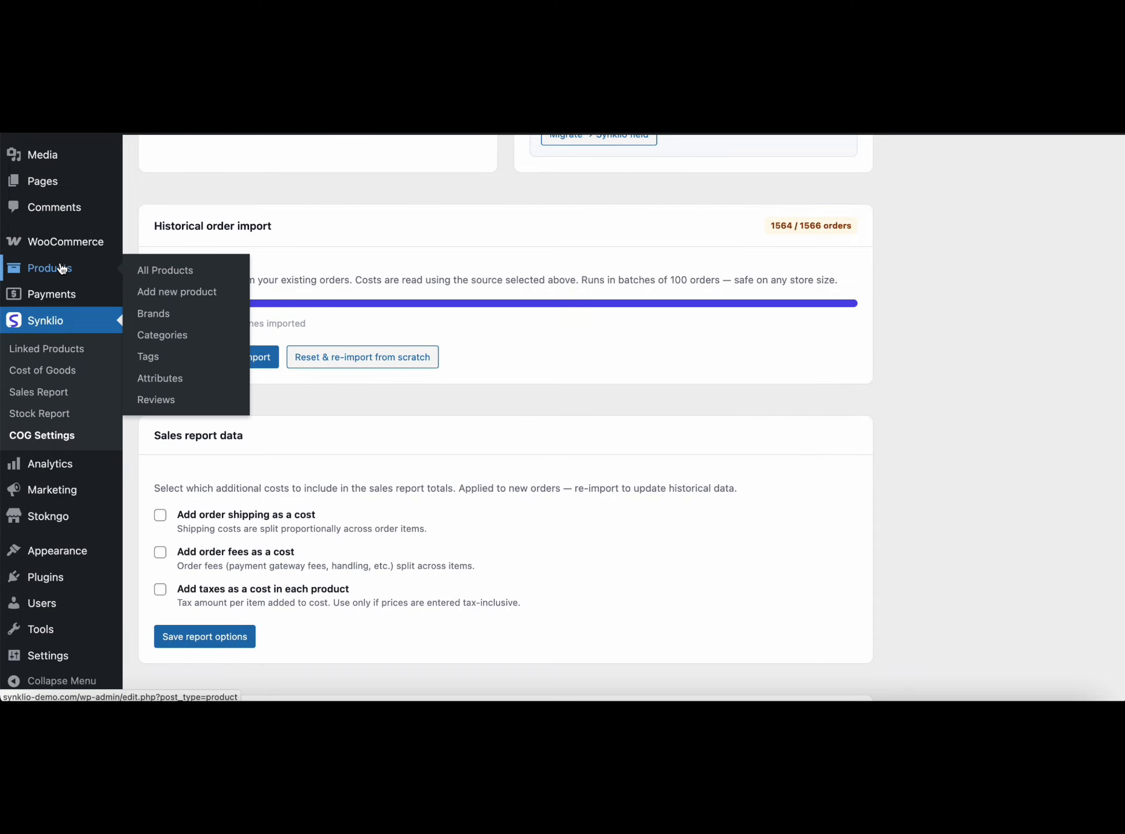
pyautogui.click(145, 275)
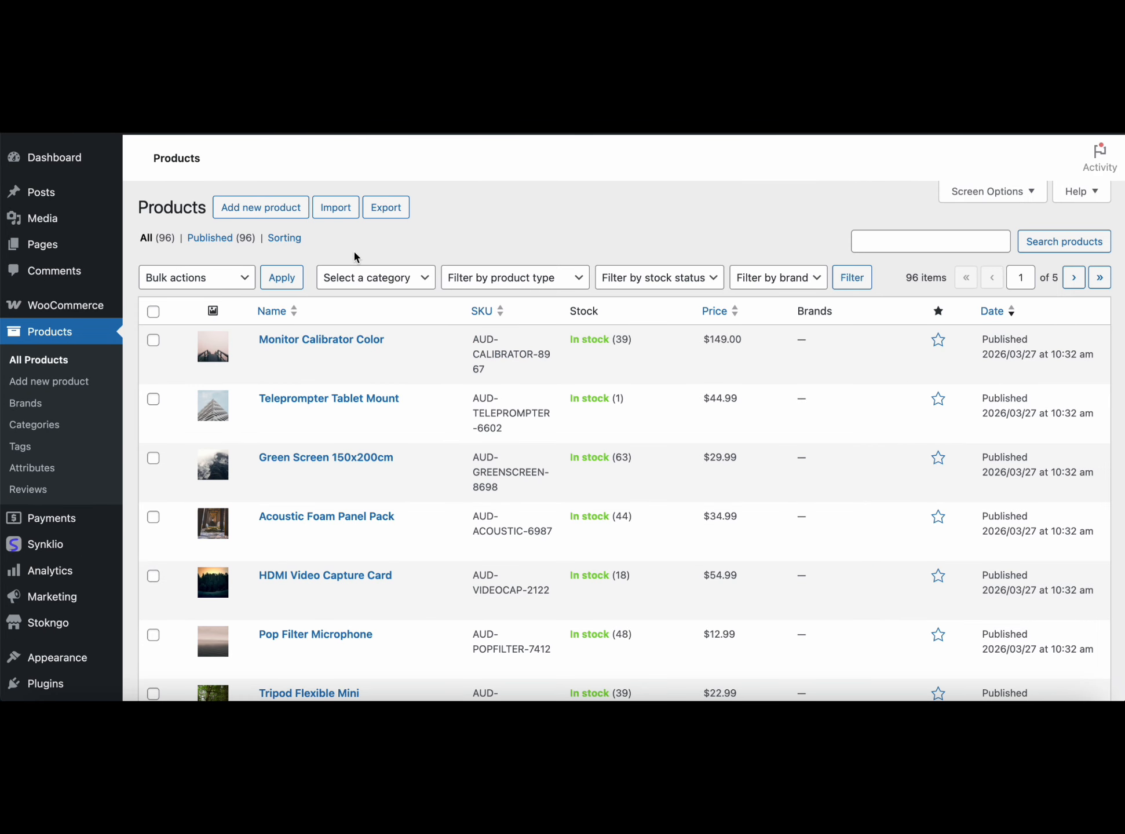
pyautogui.click(986, 195)
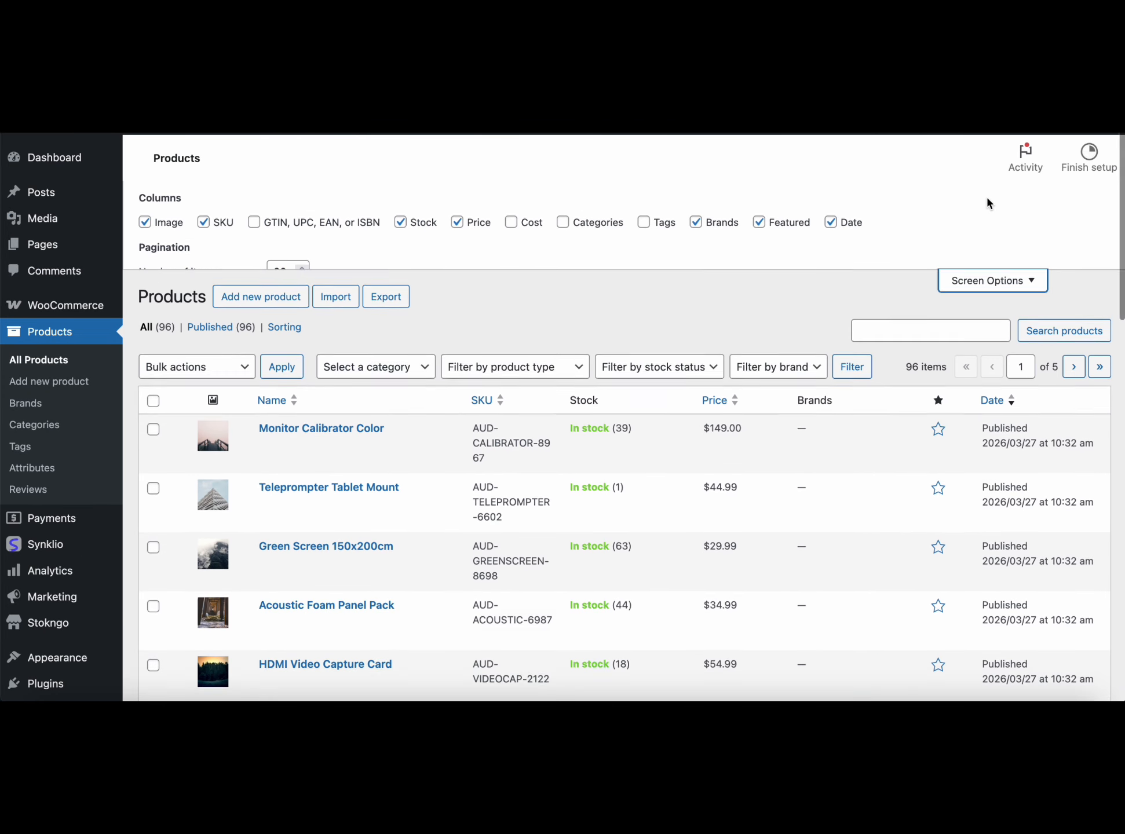
pyautogui.click(512, 231)
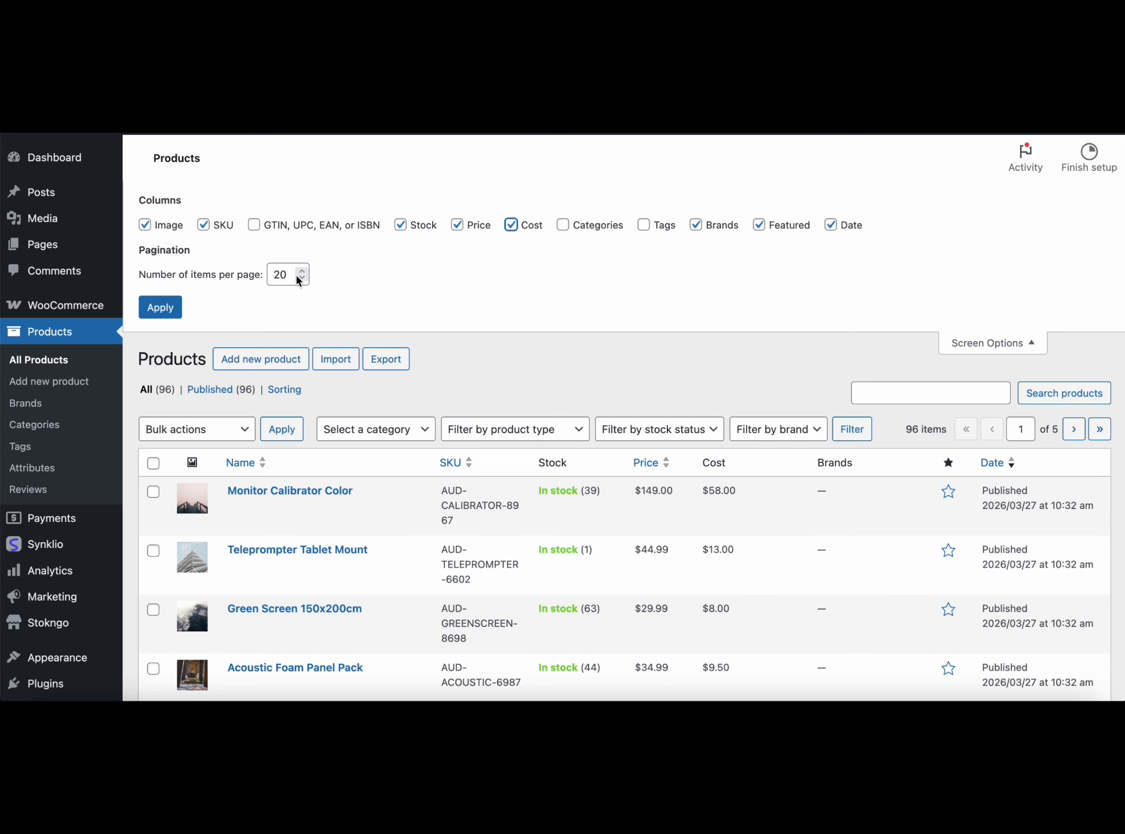
pyautogui.click(166, 312)
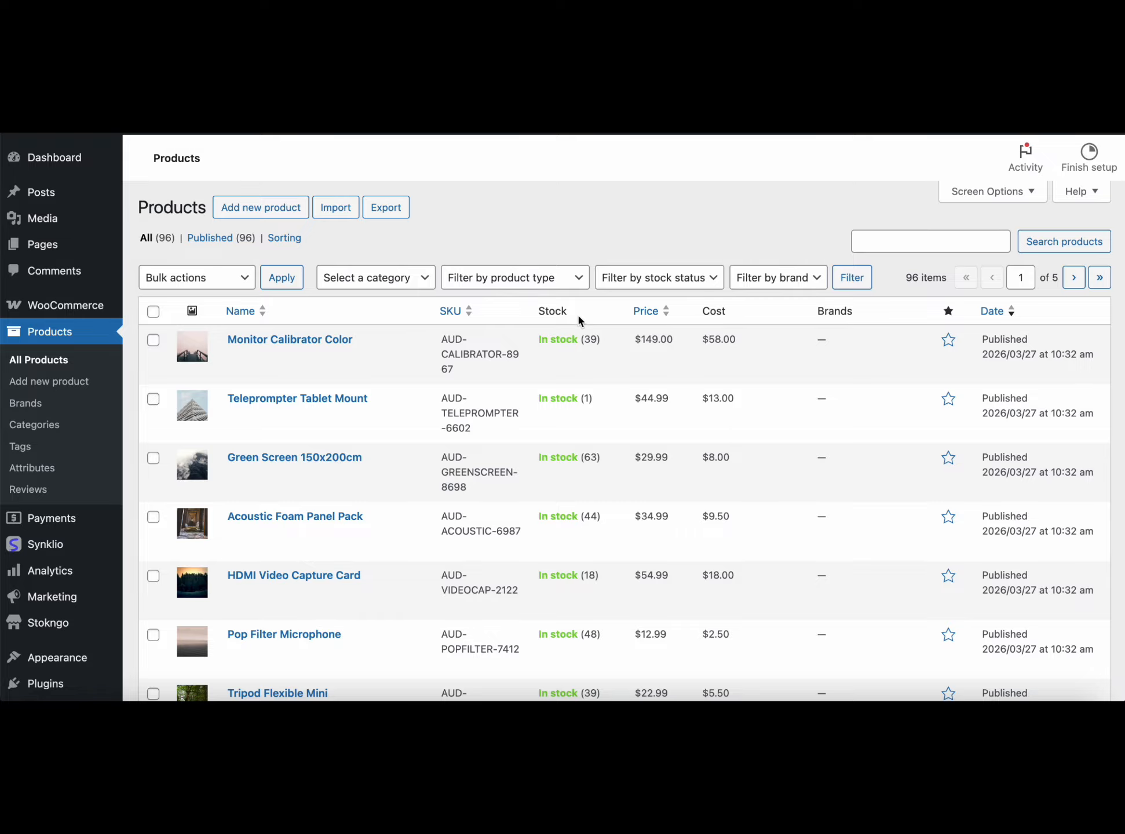
# Step: Open the Teleprompter Tablet Mount product and examine its Cost of Goods and gross margin fields
pyautogui.click(330, 400)
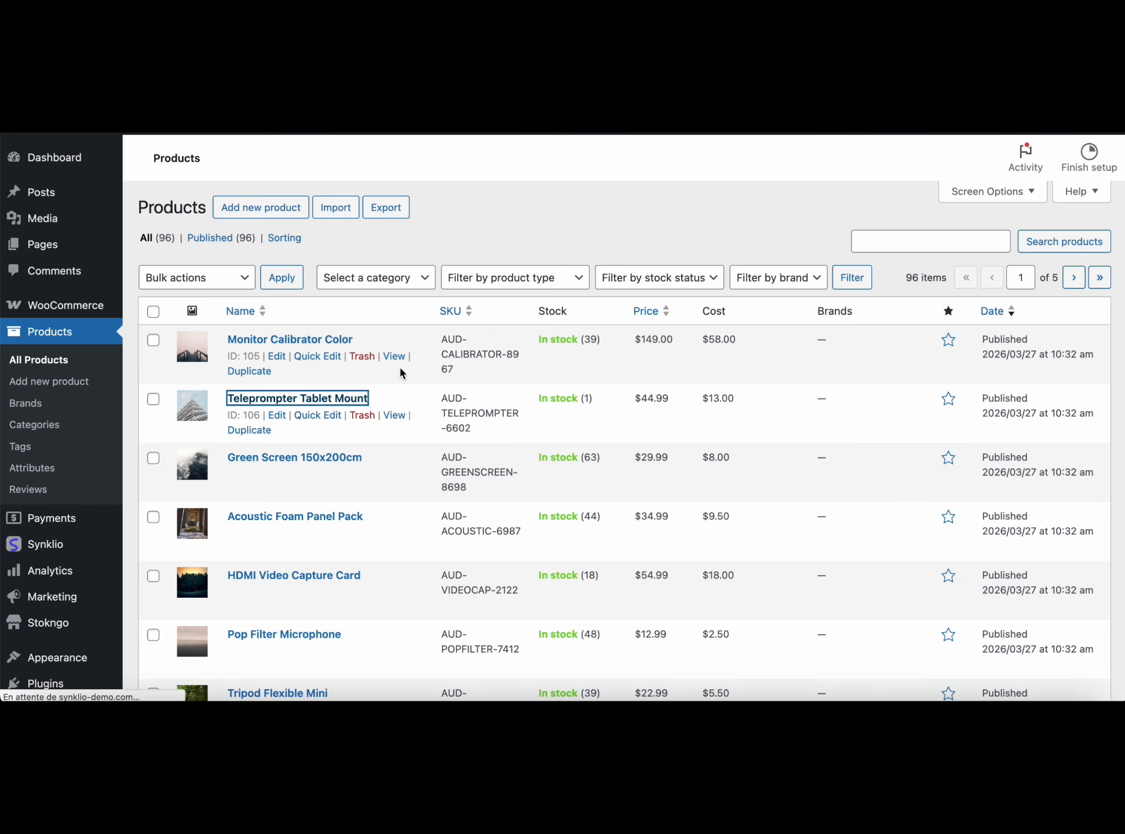
pyautogui.scroll(-7, 331, 472)
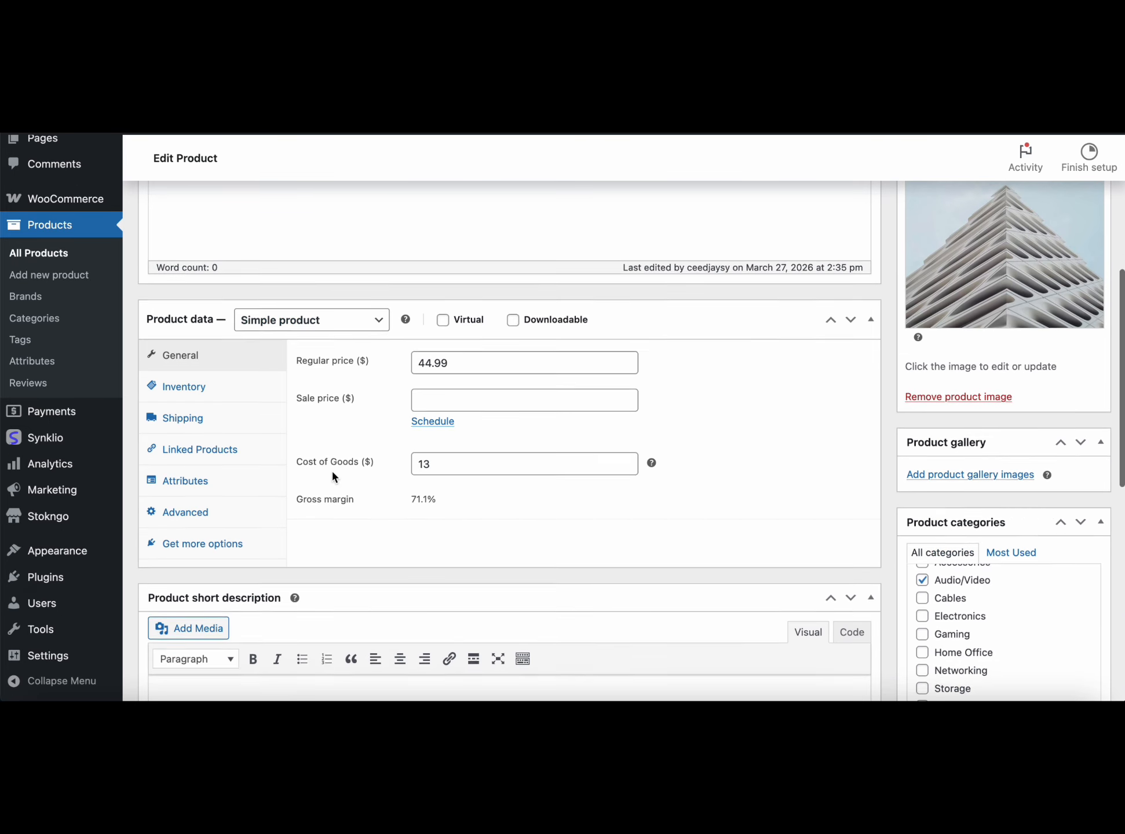
pyautogui.scroll(-1, 333, 476)
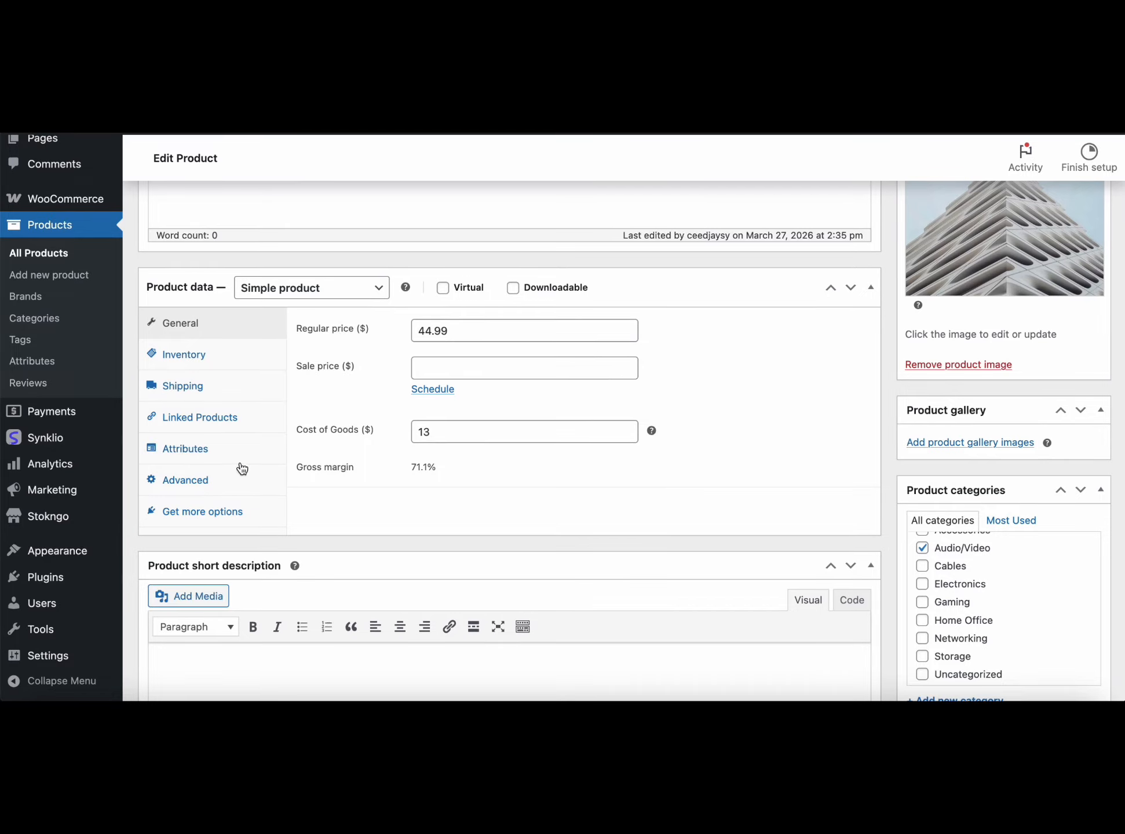
# Step: Open Synklio's Cost of Goods overview and view its figures for 90 days, this month and 12 months
pyautogui.moveTo(81, 440)
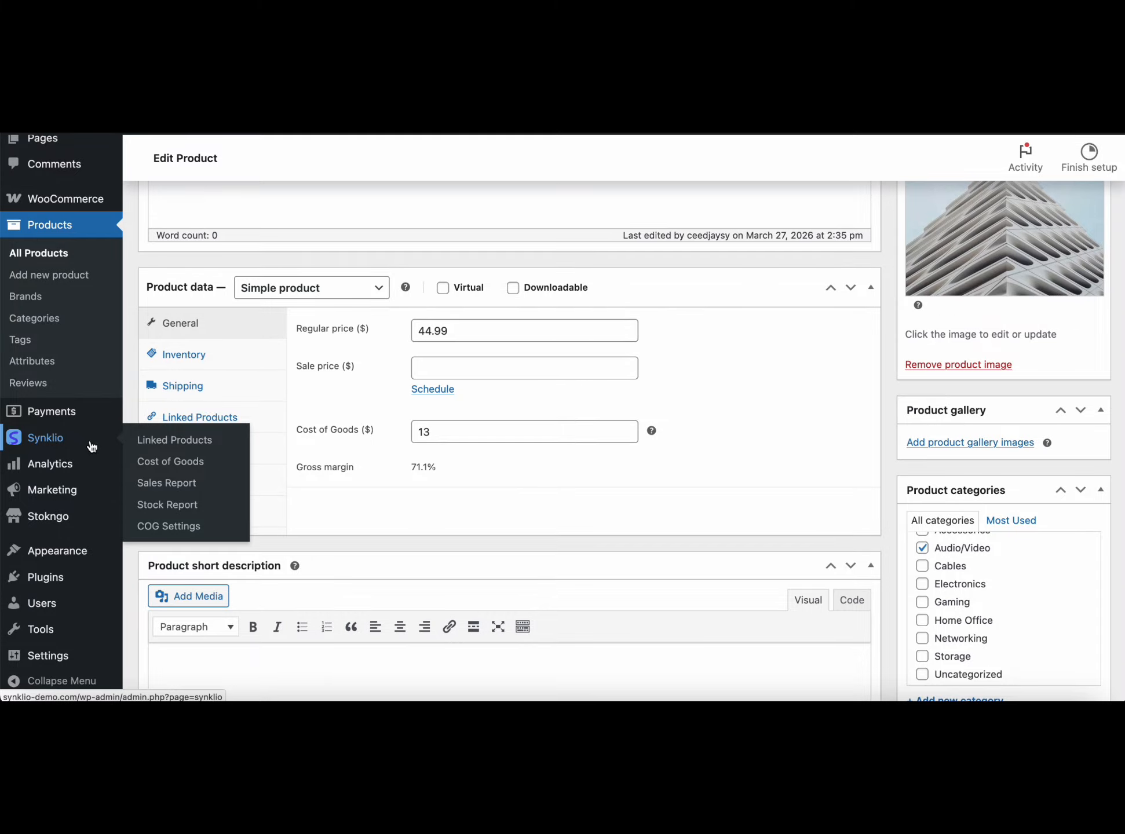
pyautogui.click(157, 464)
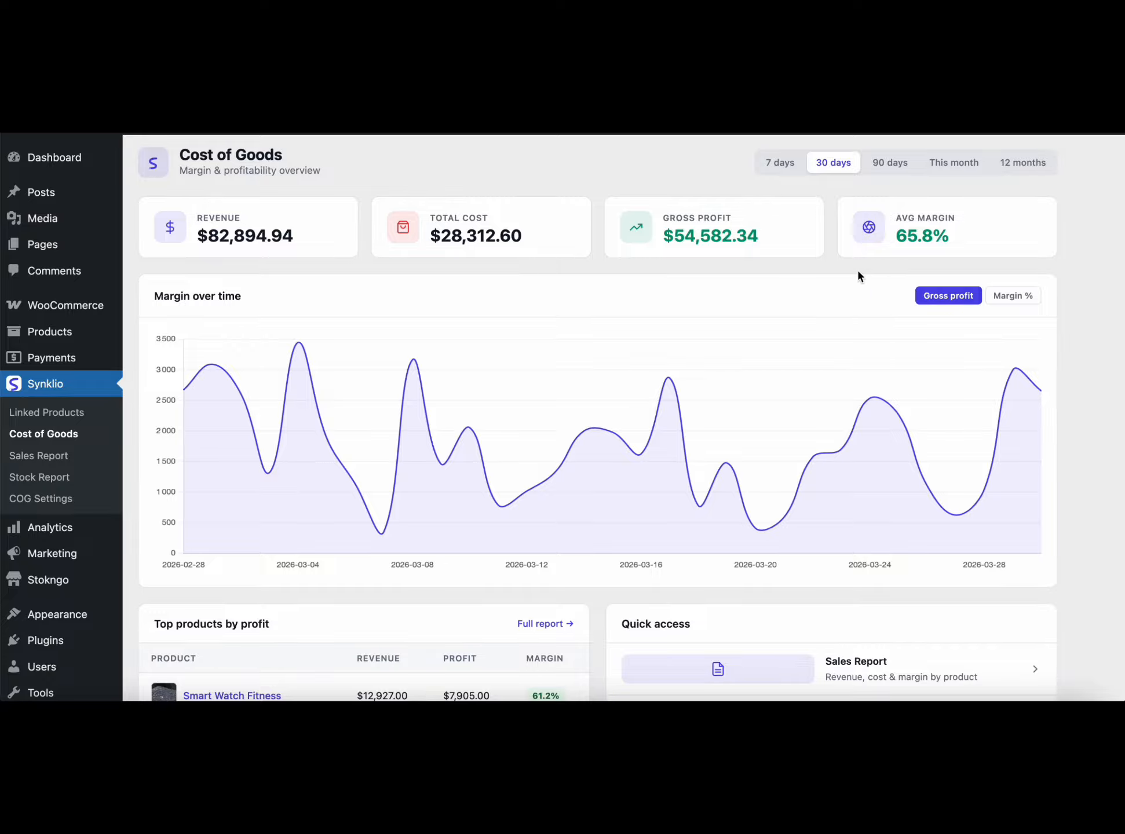
pyautogui.click(892, 164)
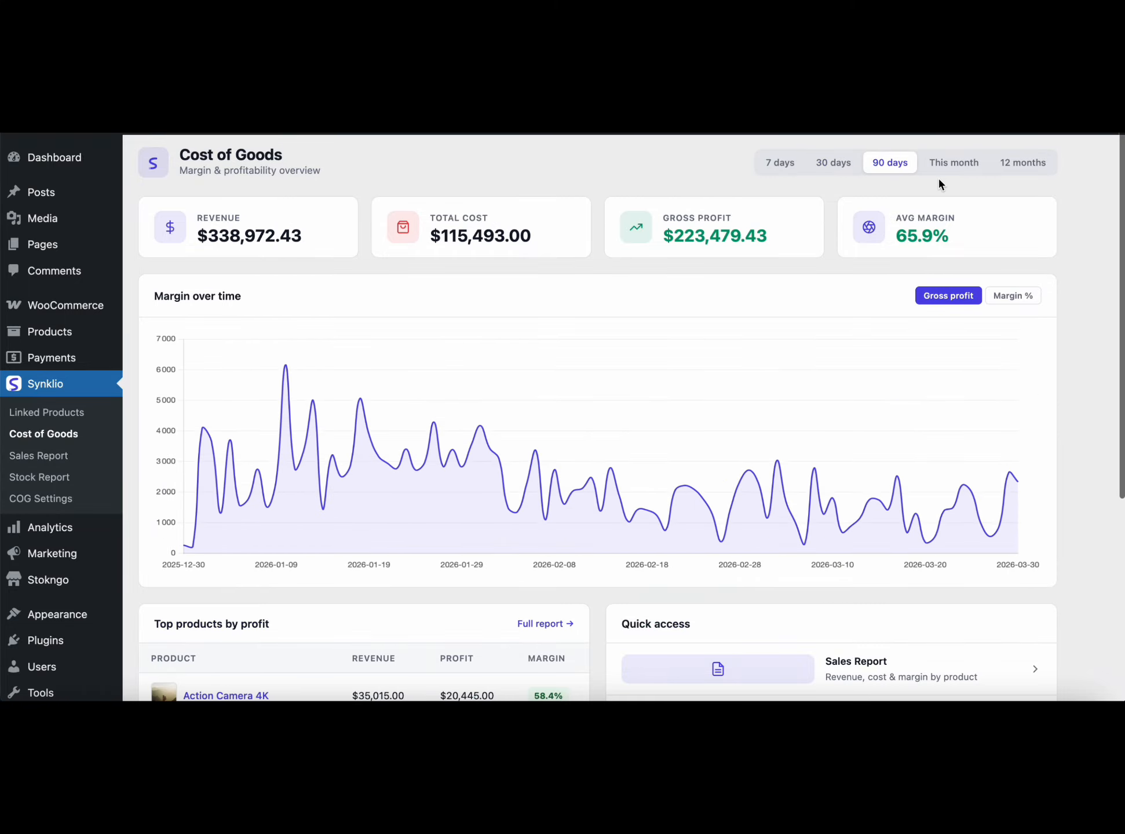
pyautogui.click(953, 167)
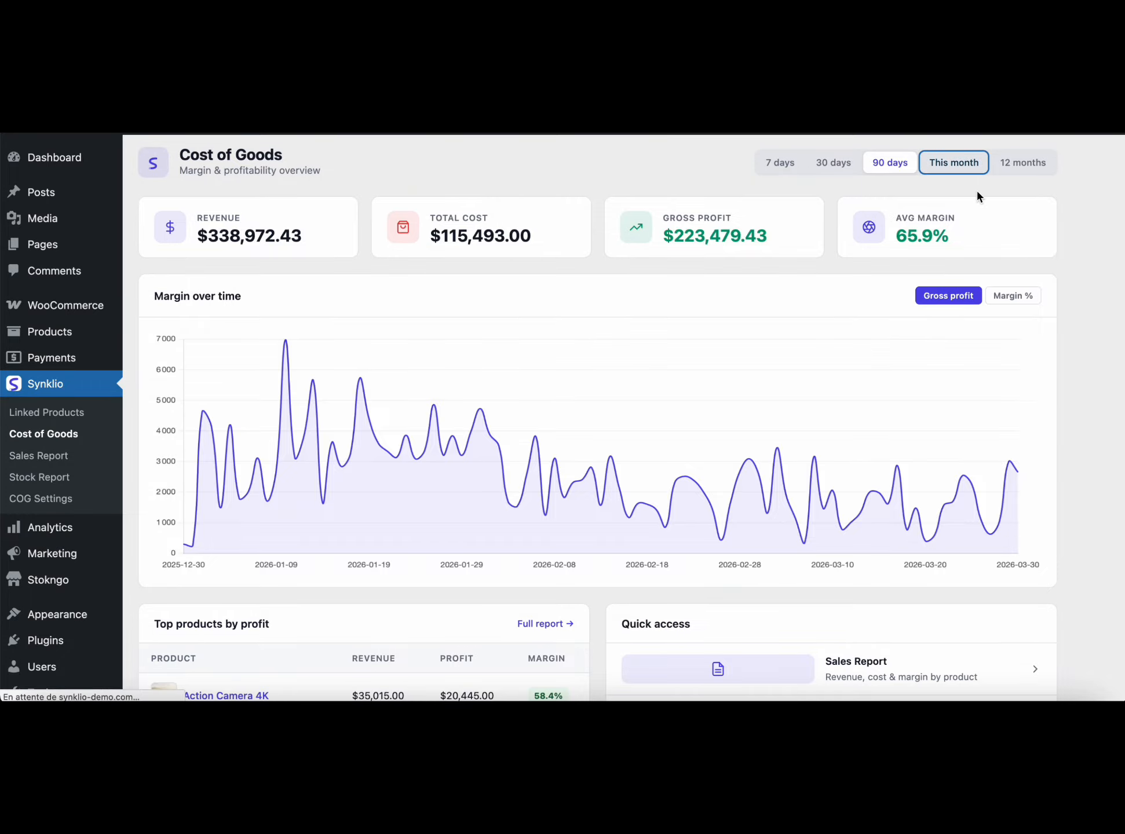
pyautogui.click(1017, 166)
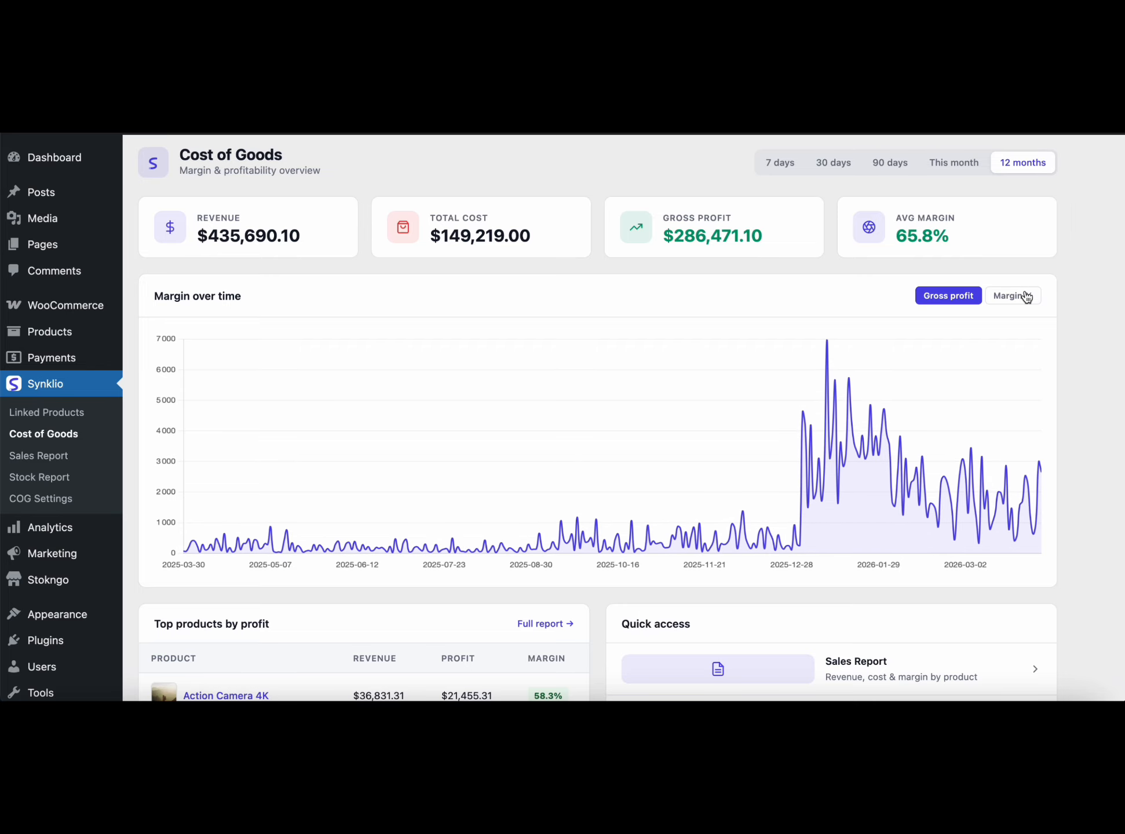
# Step: Switch the margin over time chart to Margin % and review the top products by profit
pyautogui.click(1022, 298)
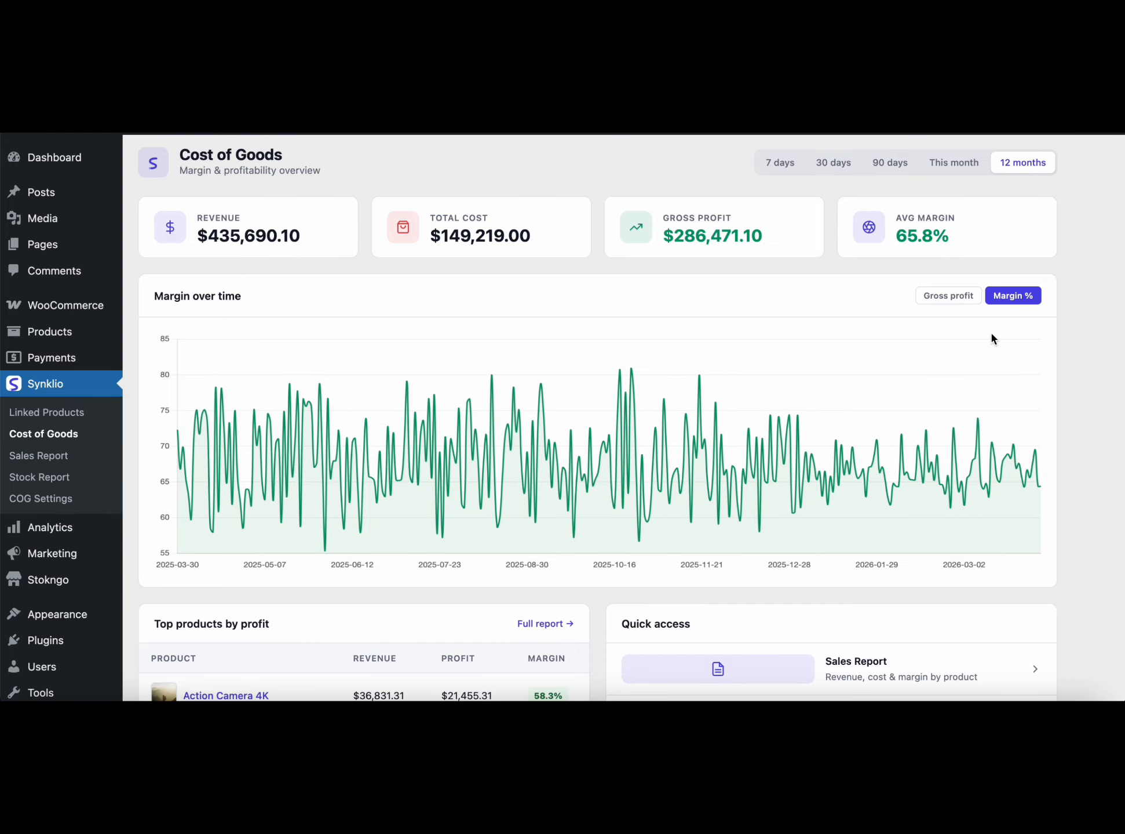
pyautogui.scroll(-1, 972, 366)
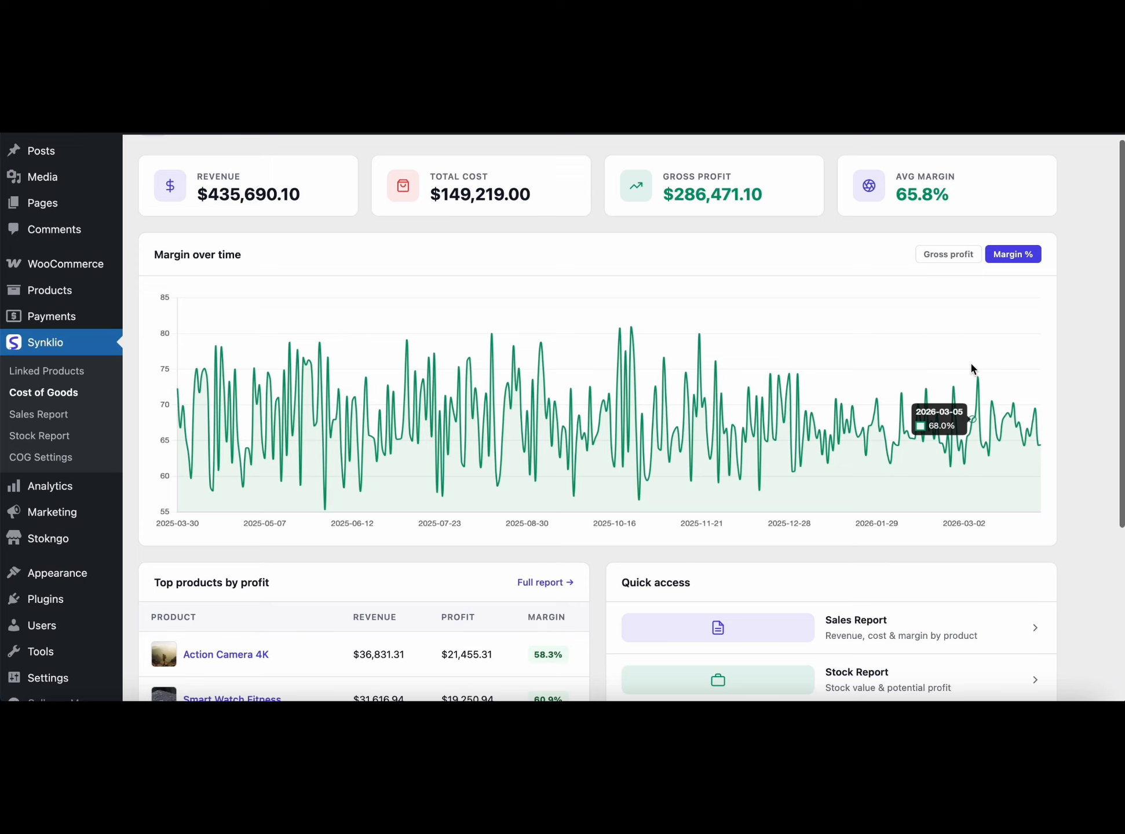
pyautogui.scroll(-5, 753, 324)
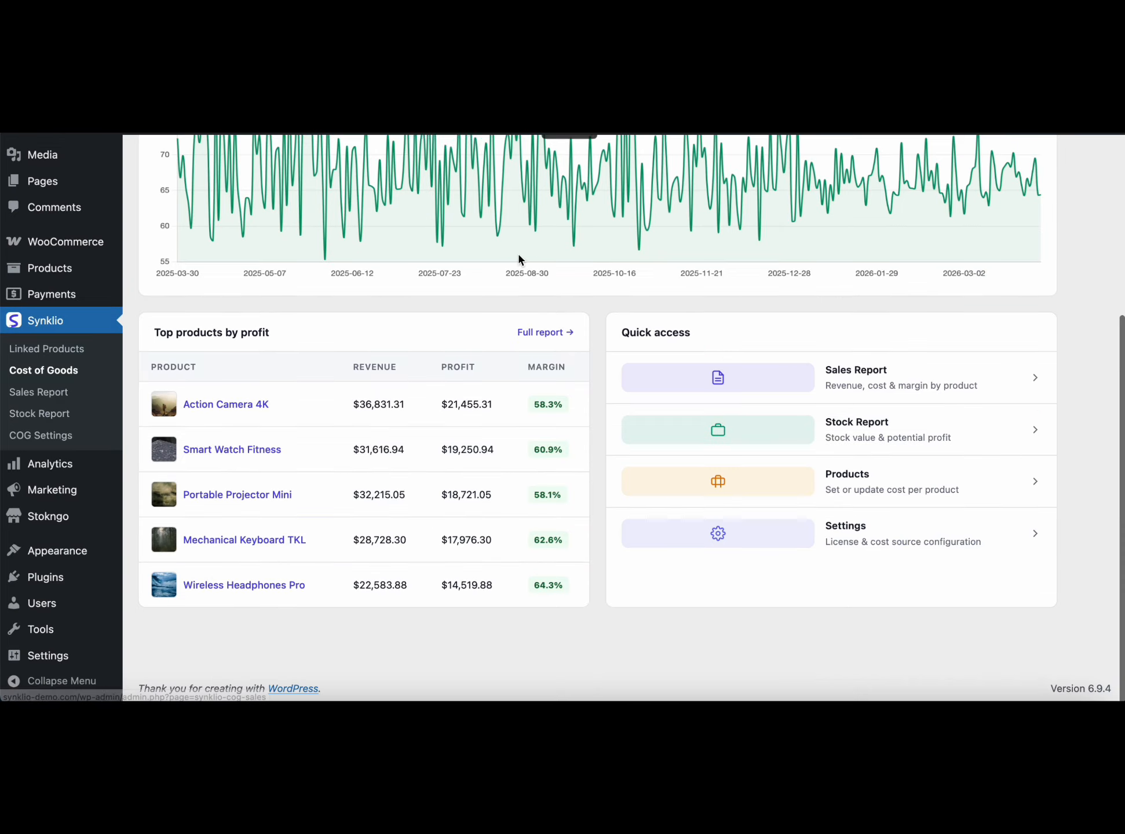
# Step: Open the Sales Report and view it for this week and for this year
pyautogui.click(57, 392)
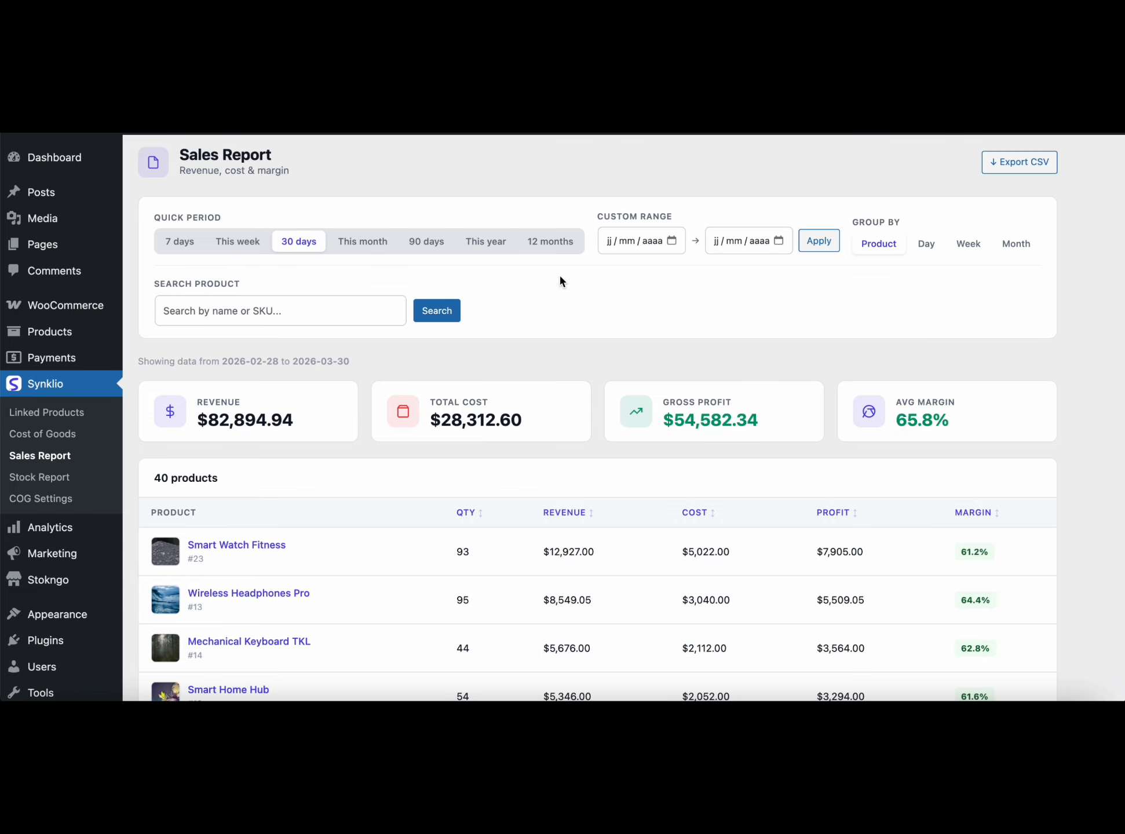
pyautogui.click(246, 242)
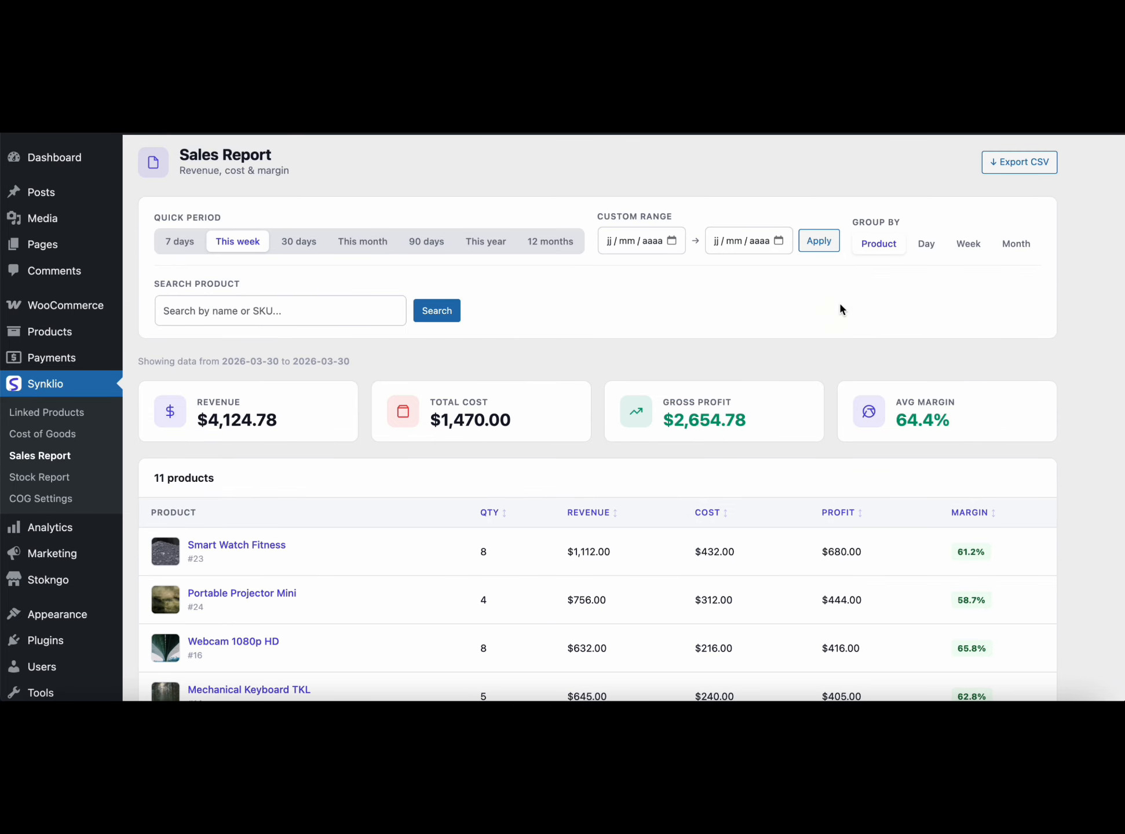
pyautogui.click(499, 243)
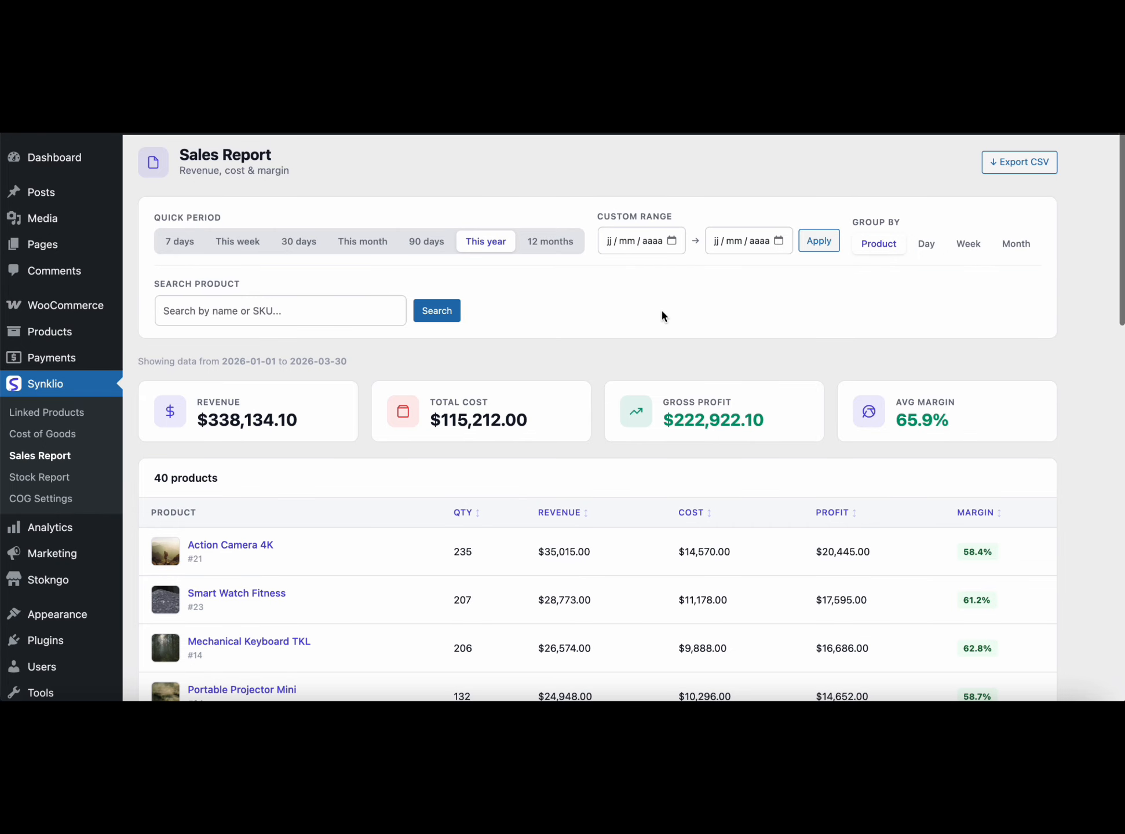
# Step: Group the sales report by month and by week, and examine the weekly revenue, cost and margin rows
pyautogui.click(1007, 248)
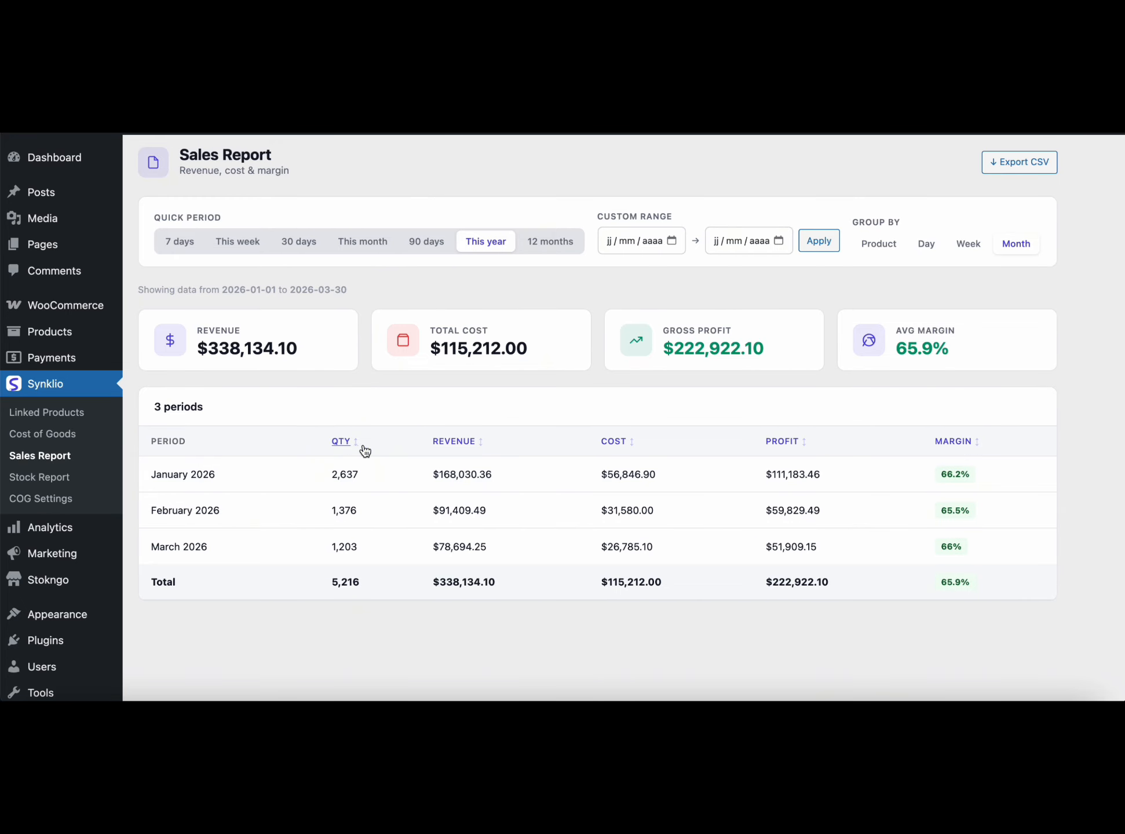
pyautogui.click(968, 244)
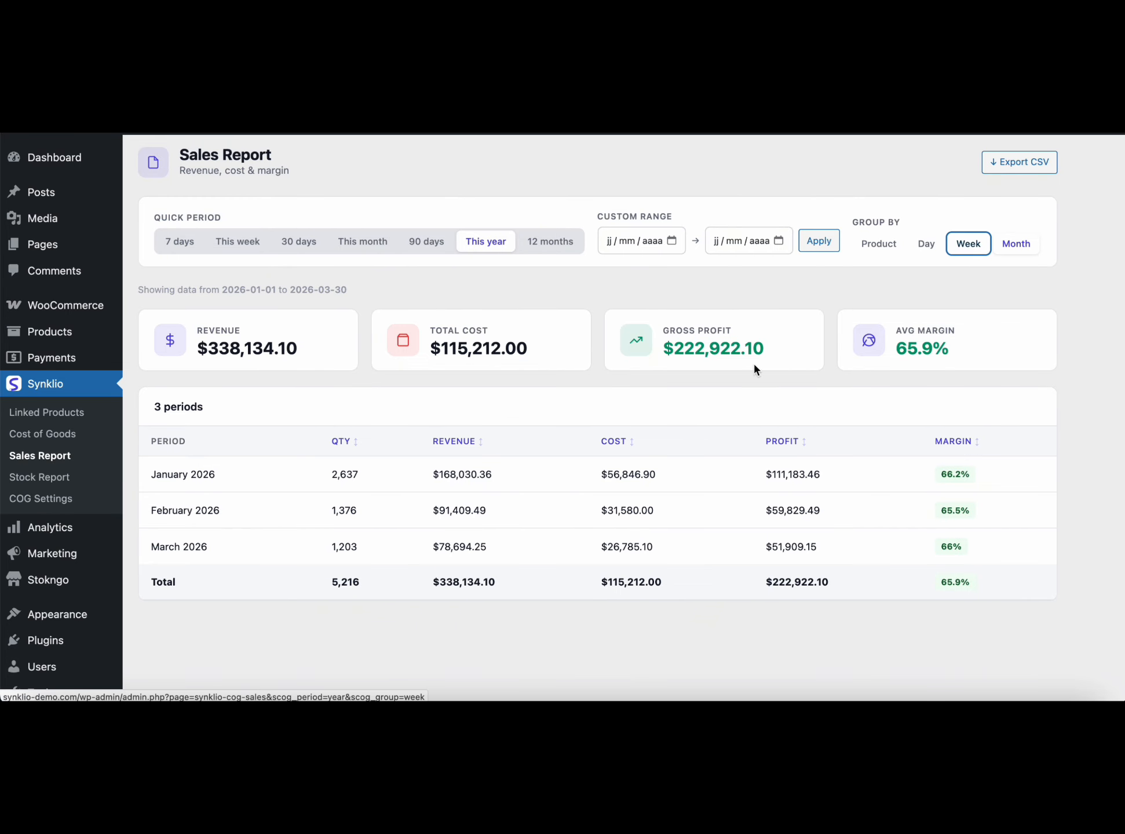
pyautogui.scroll(-1, 723, 399)
pyautogui.scroll(-3, 724, 396)
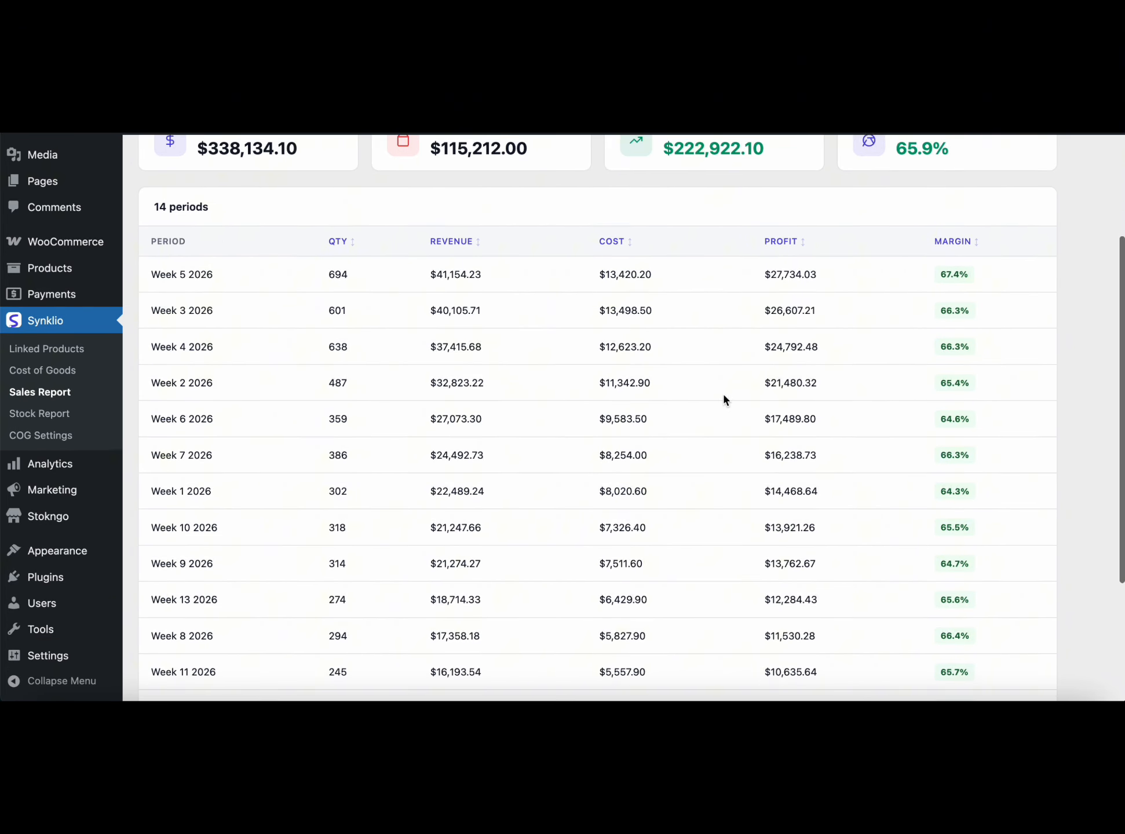
pyautogui.scroll(-2, 723, 395)
pyautogui.scroll(4, 724, 395)
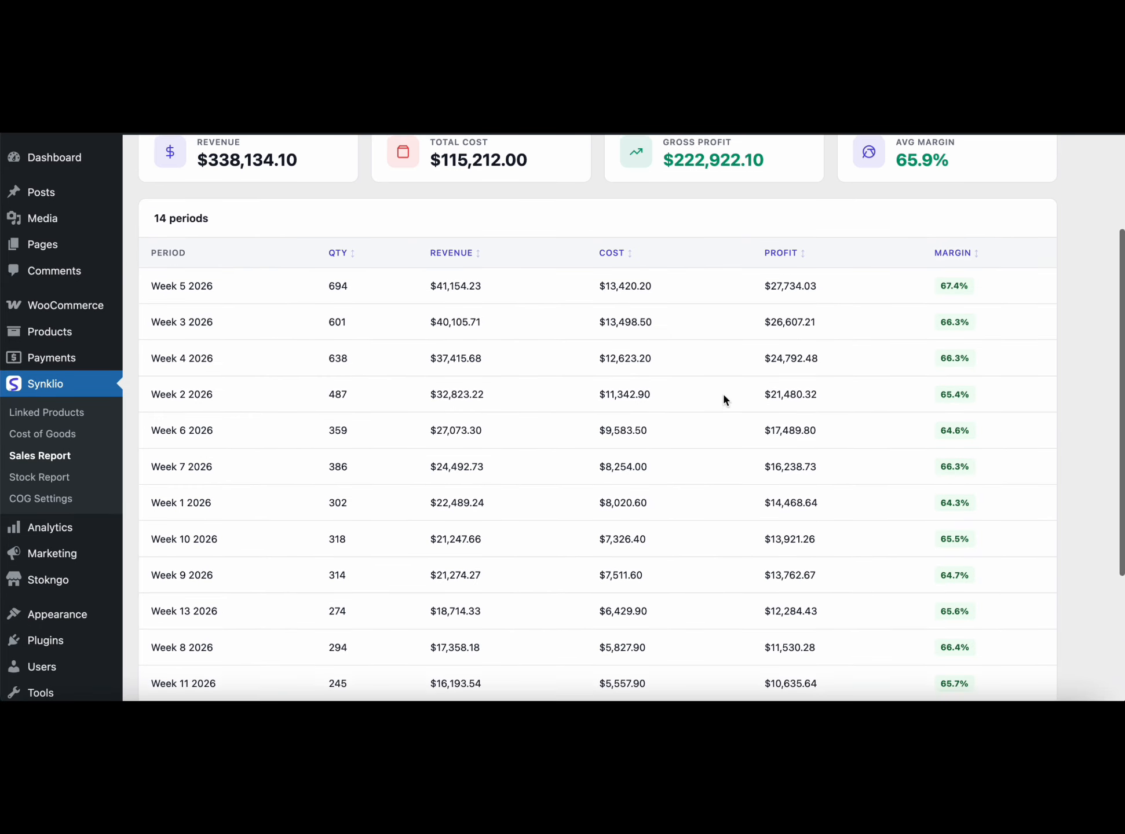
pyautogui.scroll(4, 450, 358)
pyautogui.scroll(1, 451, 282)
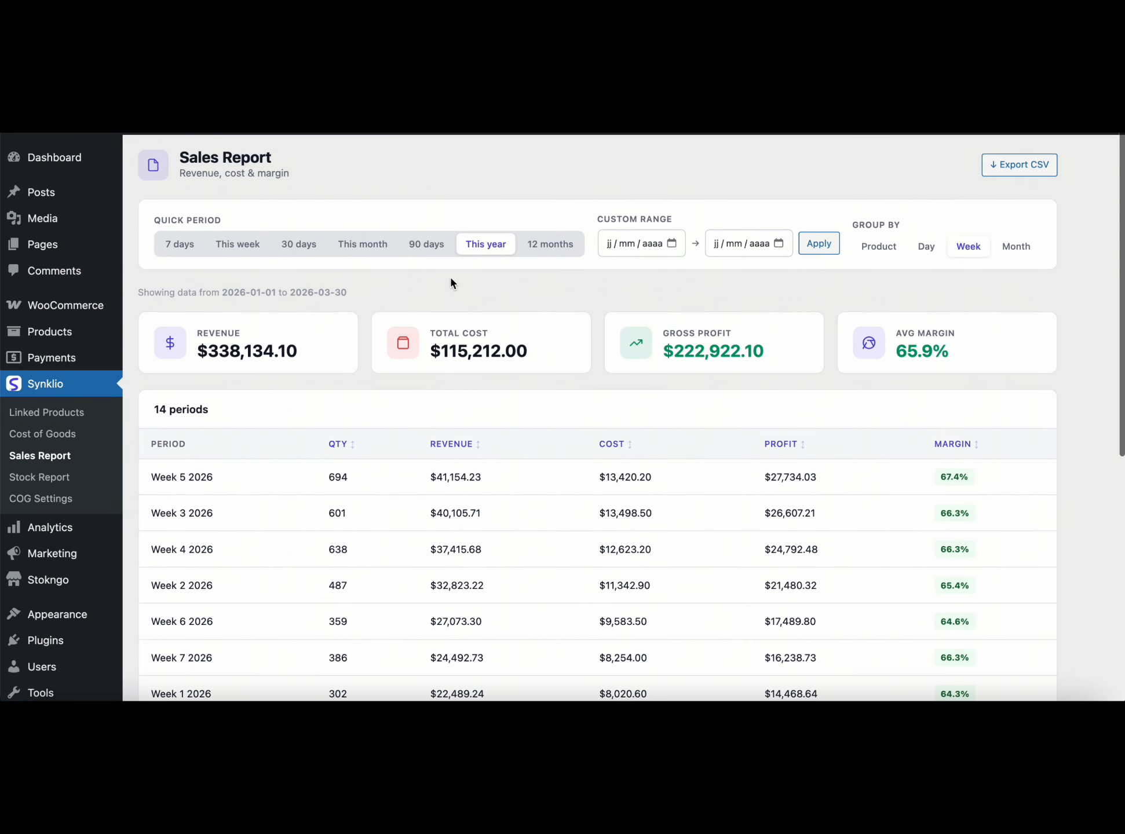
# Step: Open Synklio's Stock Report
pyautogui.click(57, 484)
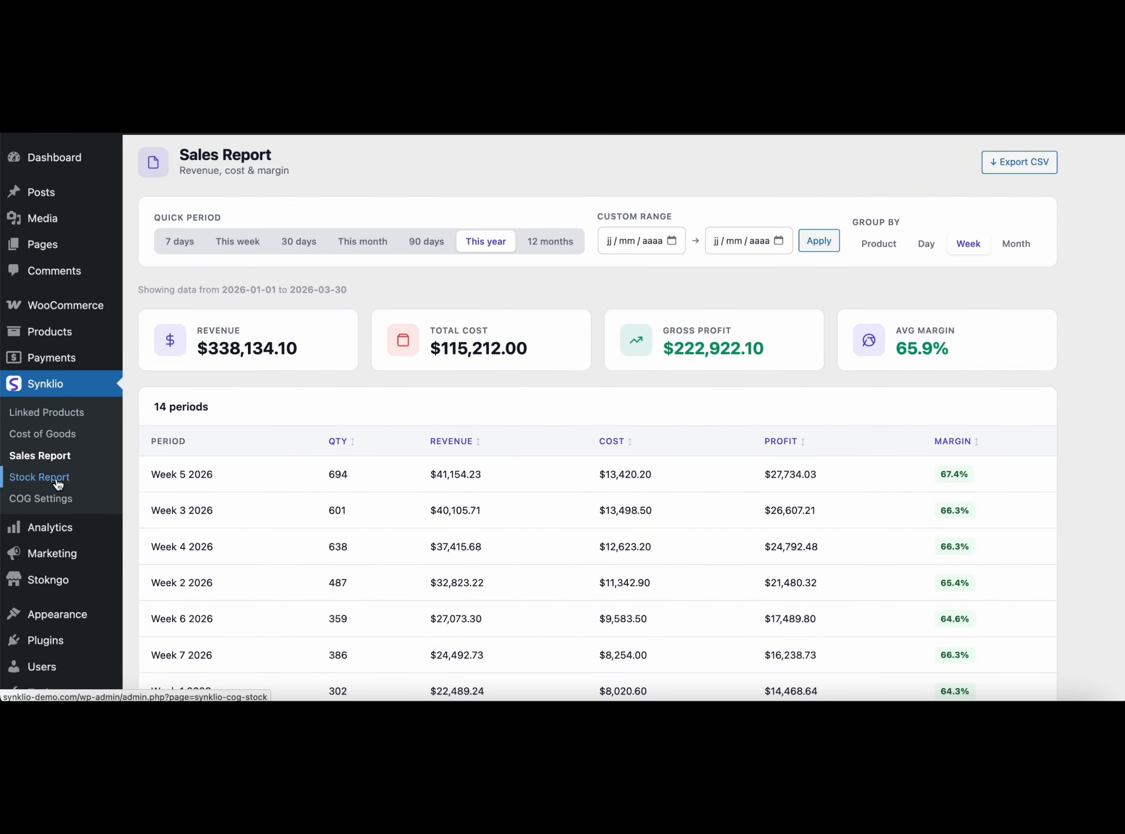